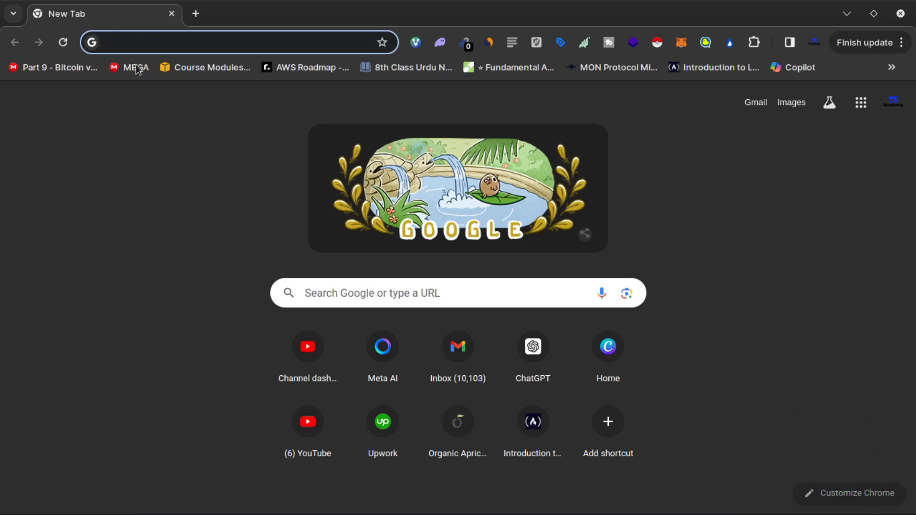
- Go to the play.ht website from the Chrome address bar
text(play.ht)
key(Return)
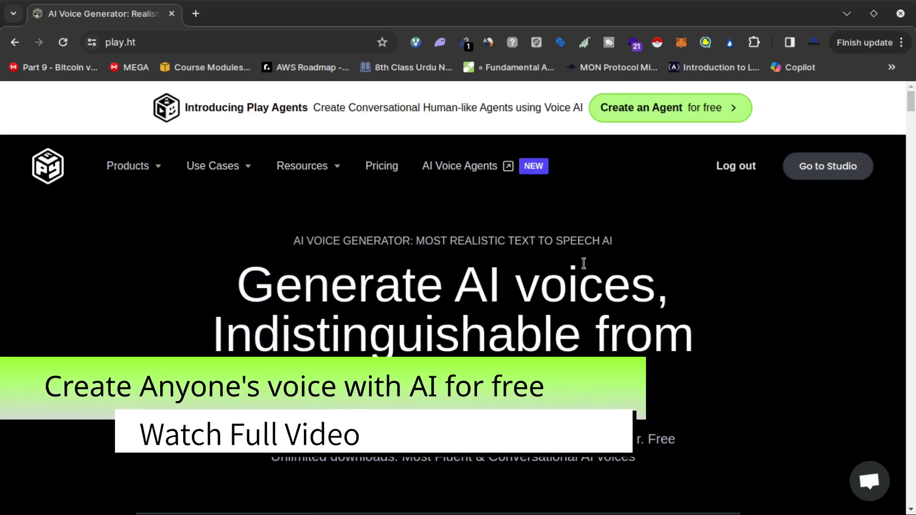
- Open the PlayHT studio and go to the Voice Cloning list showing zain
click(830, 173)
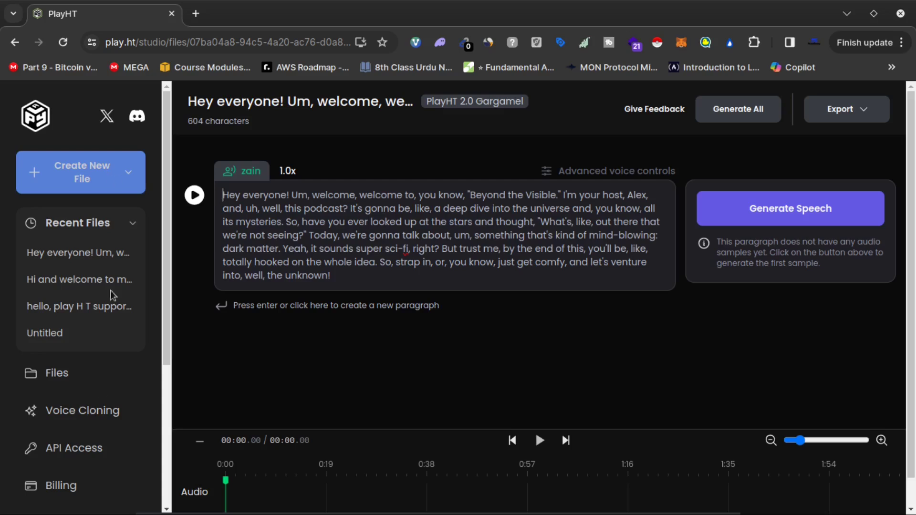
click(85, 409)
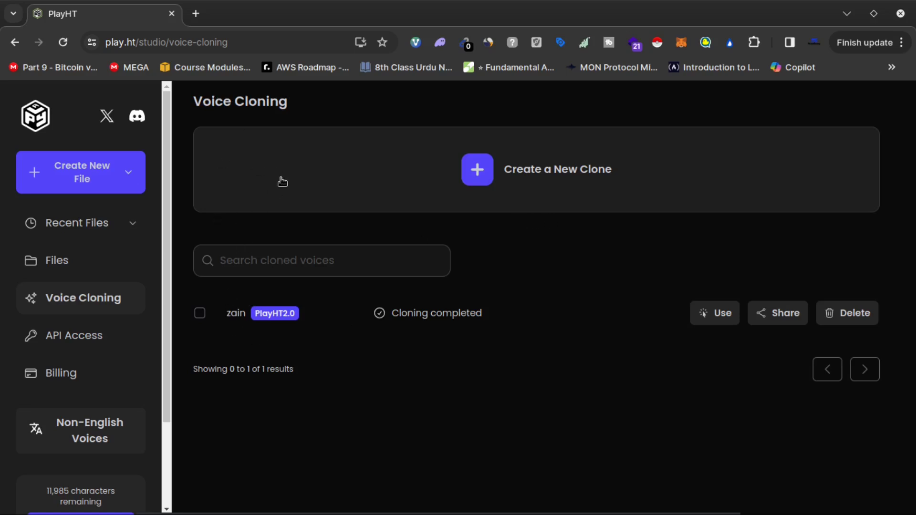
- Tick the zain clone and view the Instant and High Fidelity clone options
click(200, 313)
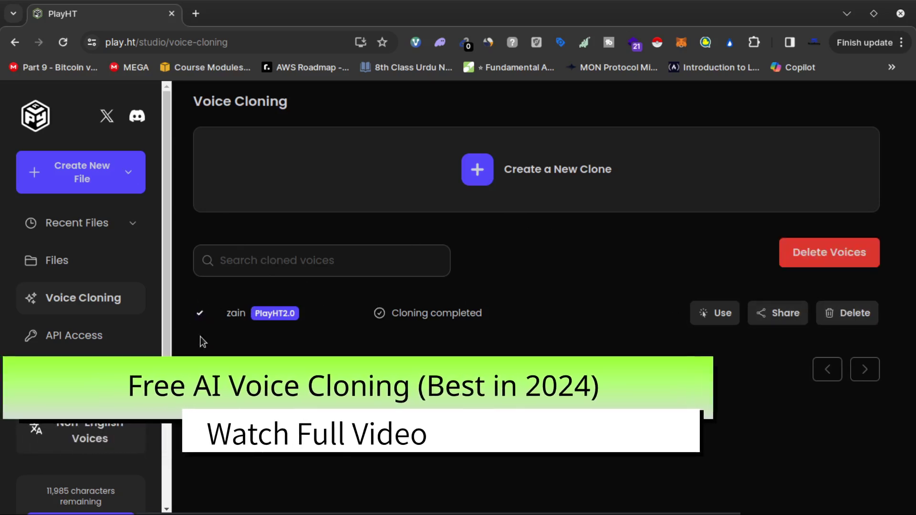
click(492, 166)
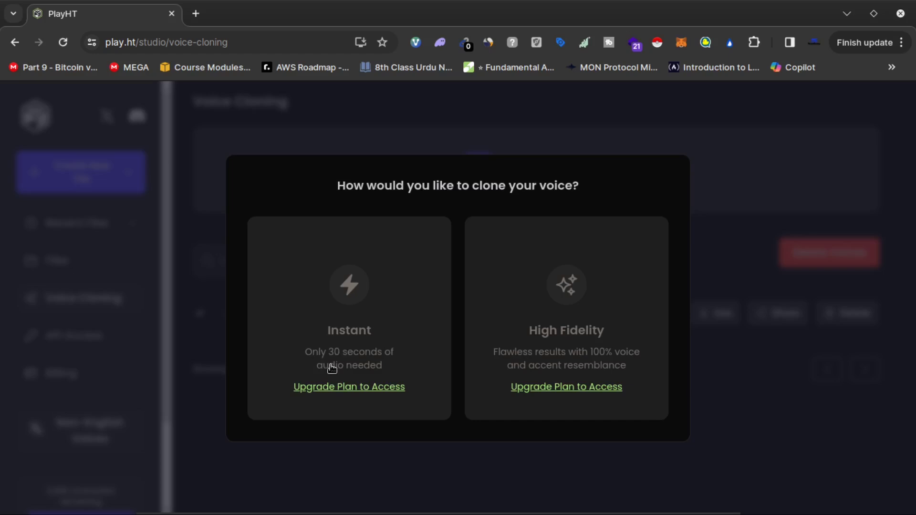
- Dismiss the clone-method choice and start a new untitled file voiced by zain
click(838, 145)
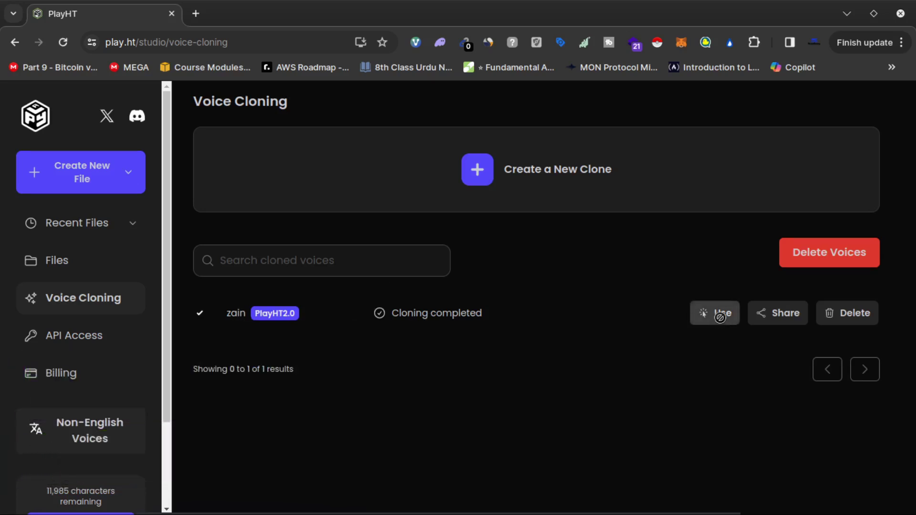
click(720, 315)
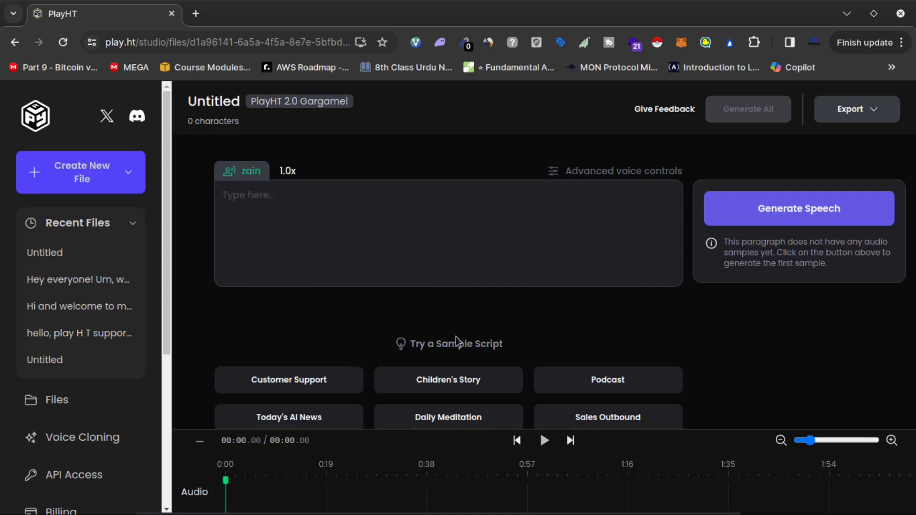
click(605, 170)
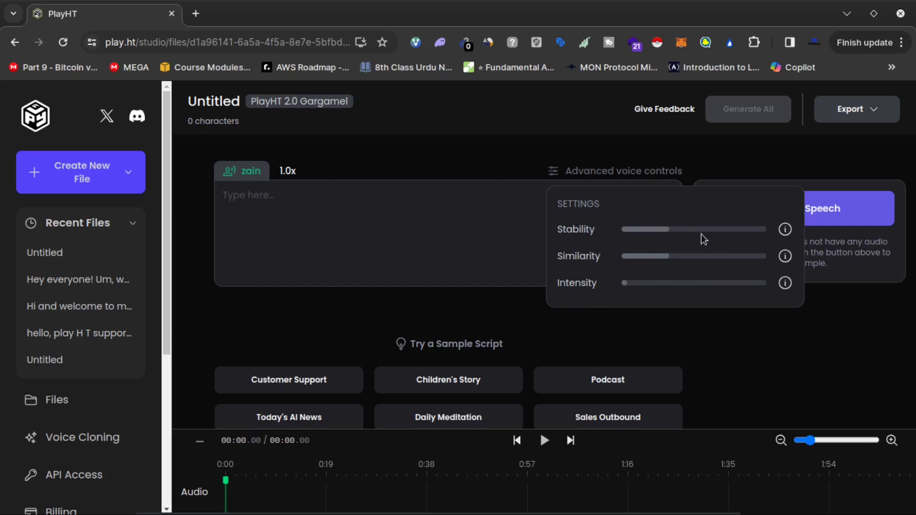
click(366, 333)
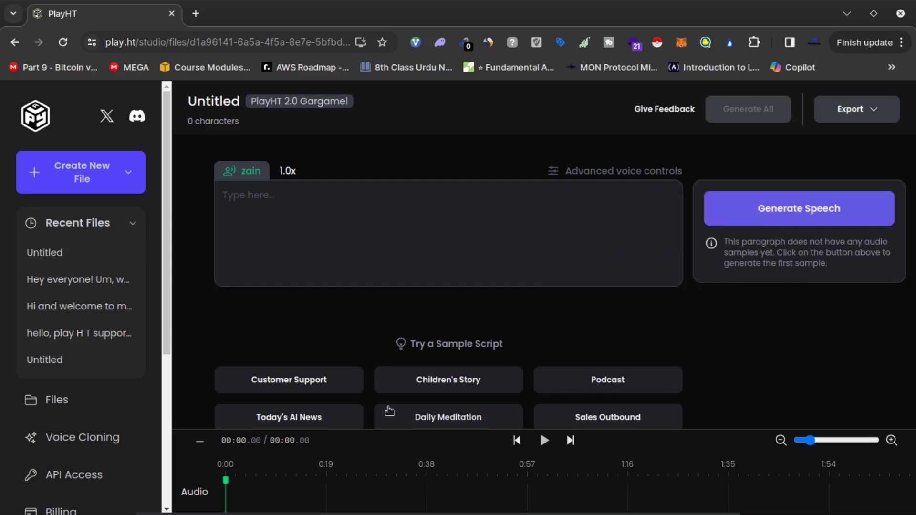
- Fill the paragraph with the Podcast sample script and set its voice to cloned Zain
click(591, 383)
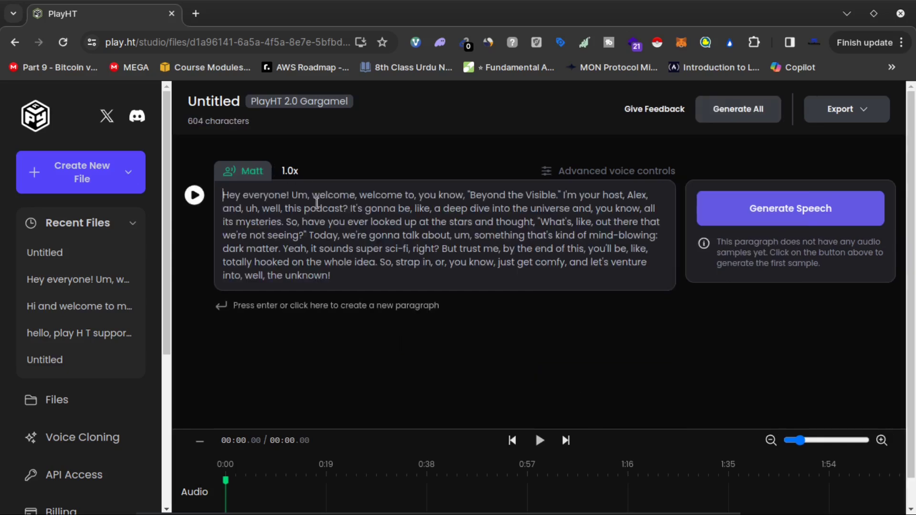
click(256, 177)
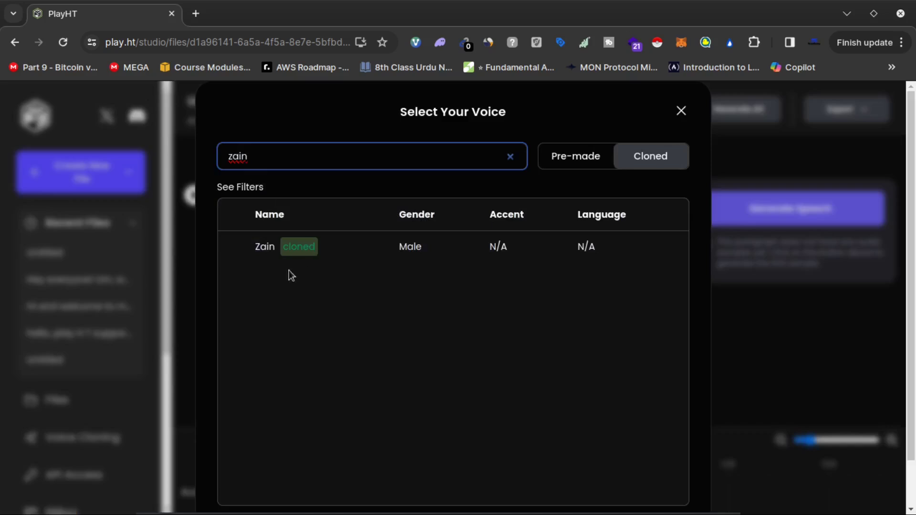
click(261, 253)
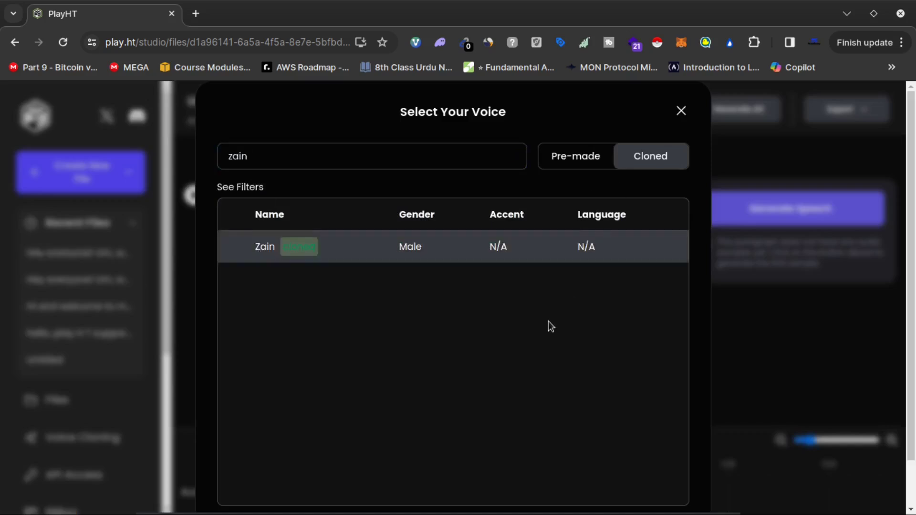
scroll(549, 321, down, 2)
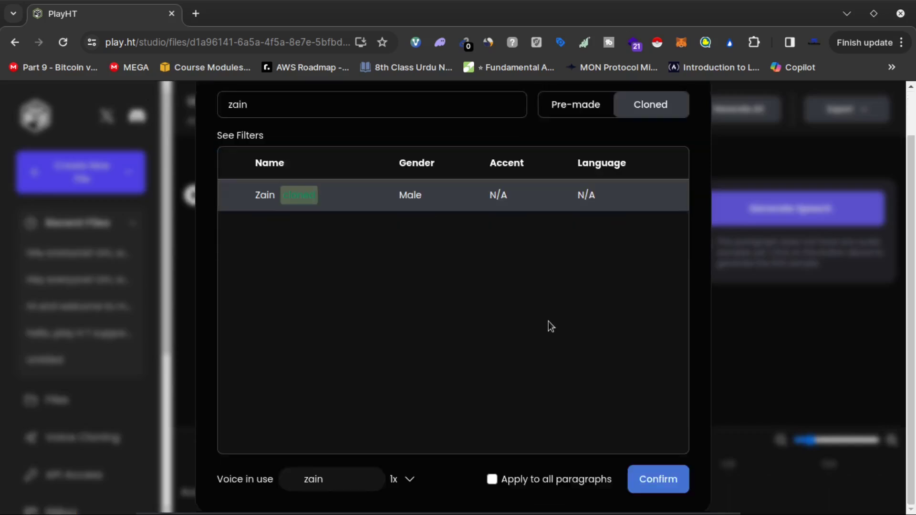
click(641, 489)
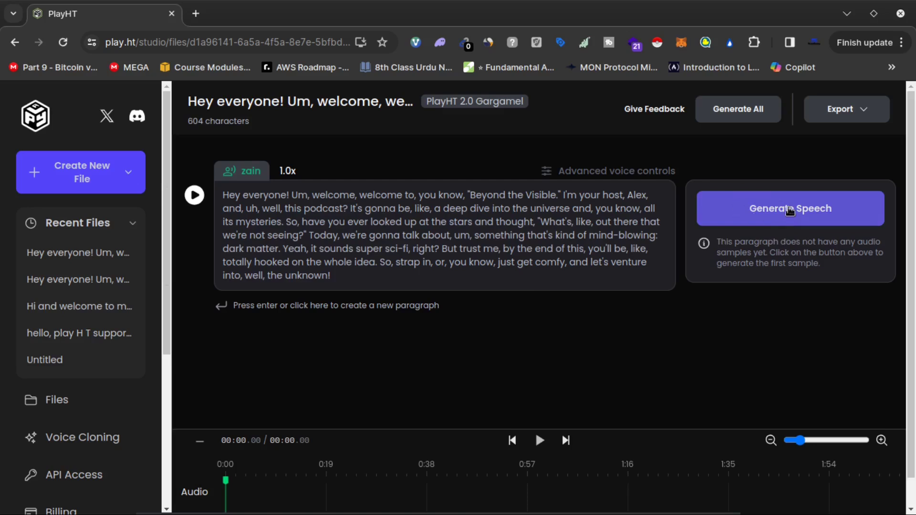
- Generate zain's speech for the podcast paragraph as a 32.5-second clip
click(790, 210)
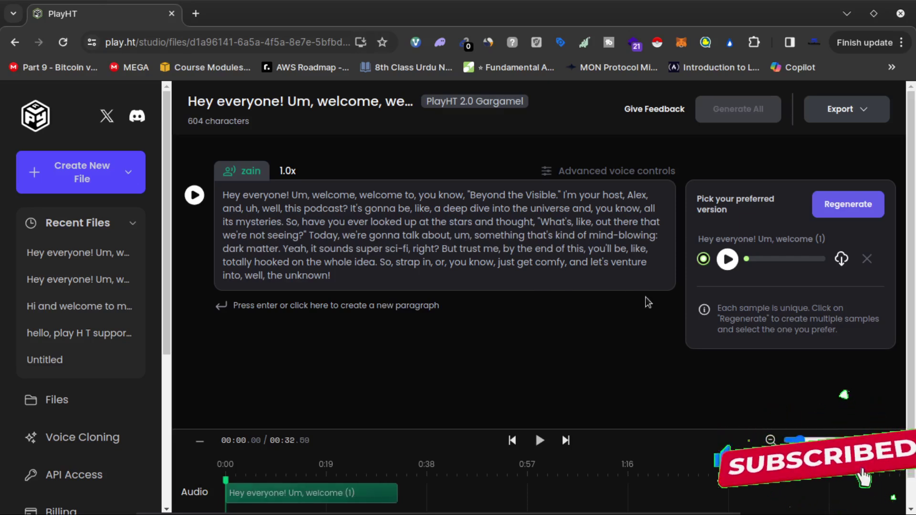
- Play the 32.5-second zain clip and stop it near the end
click(726, 262)
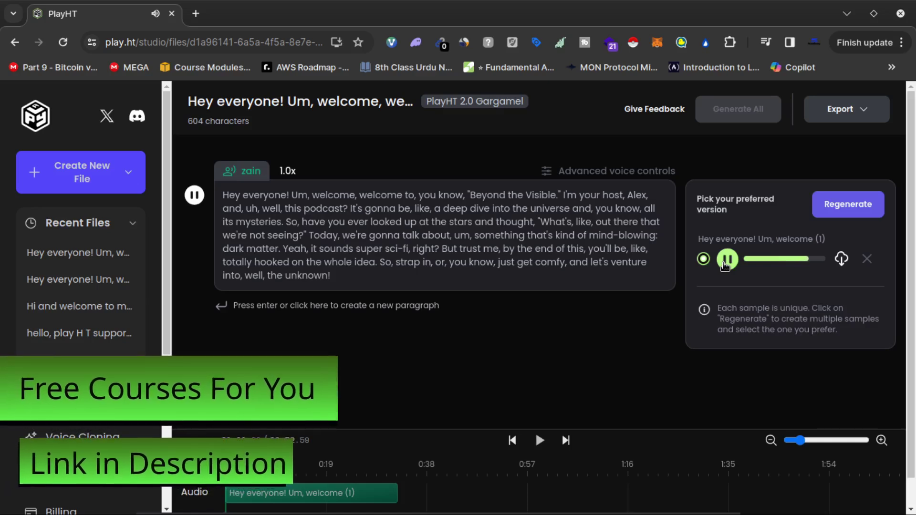
click(726, 259)
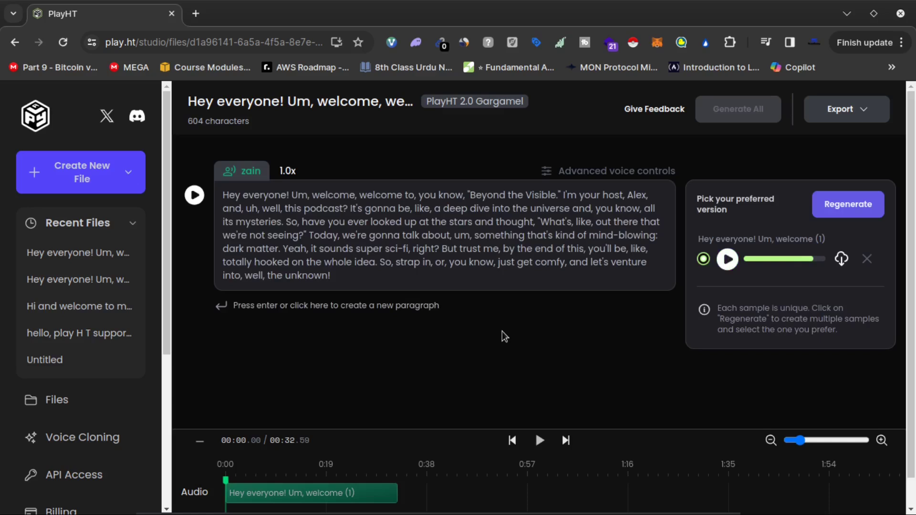
click(580, 173)
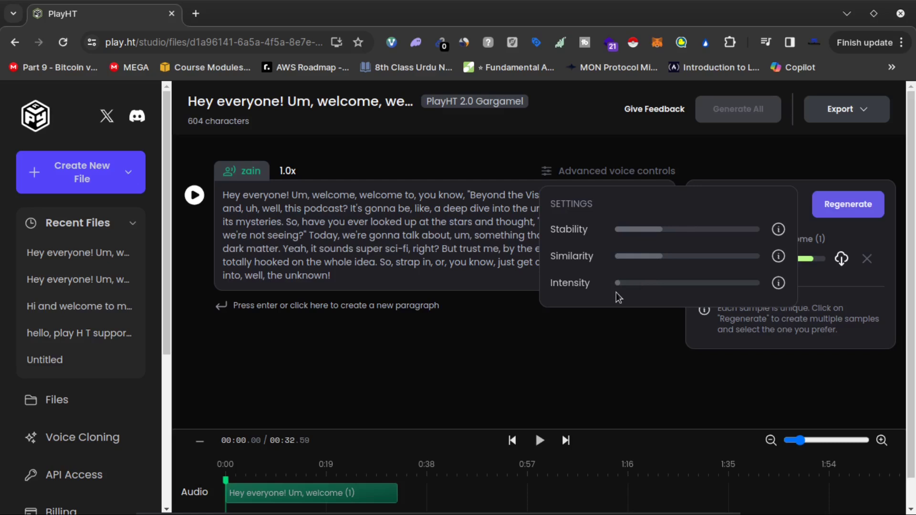
click(456, 355)
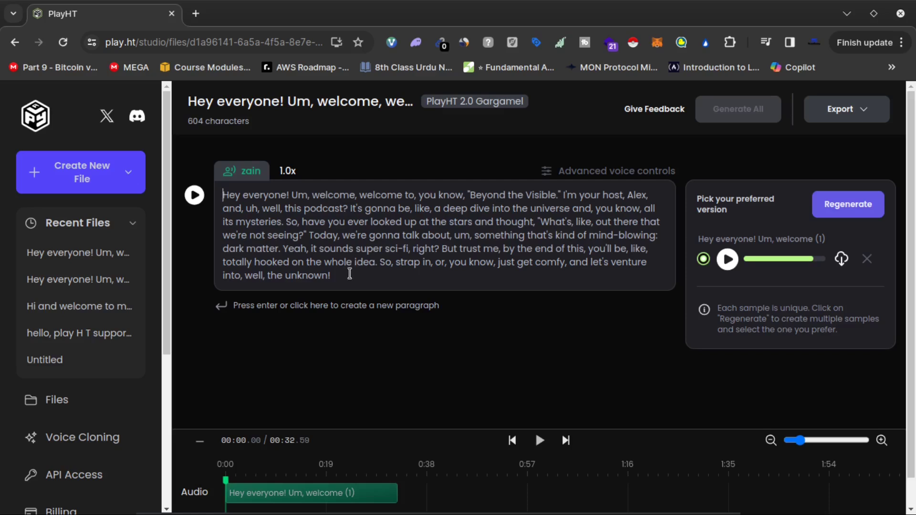
- Highlight the podcast script text in the paragraph by dragging across it
drag(348, 275, 223, 195)
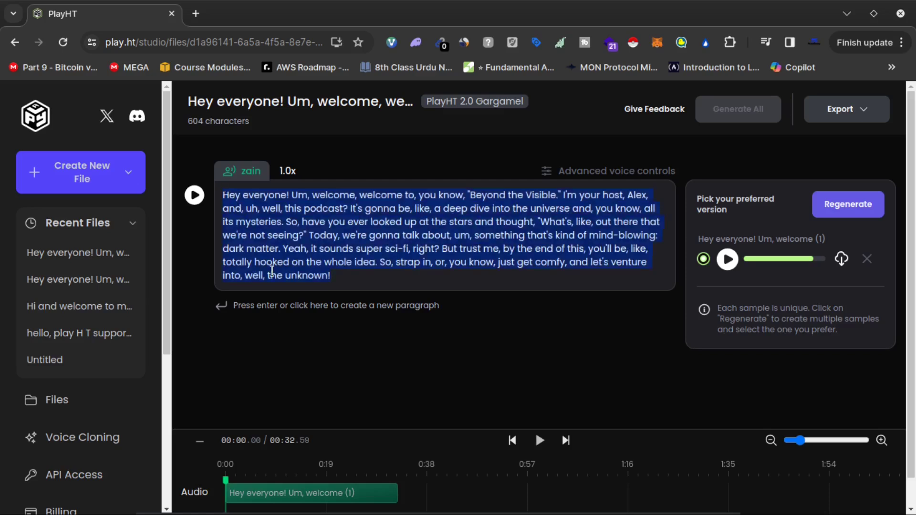